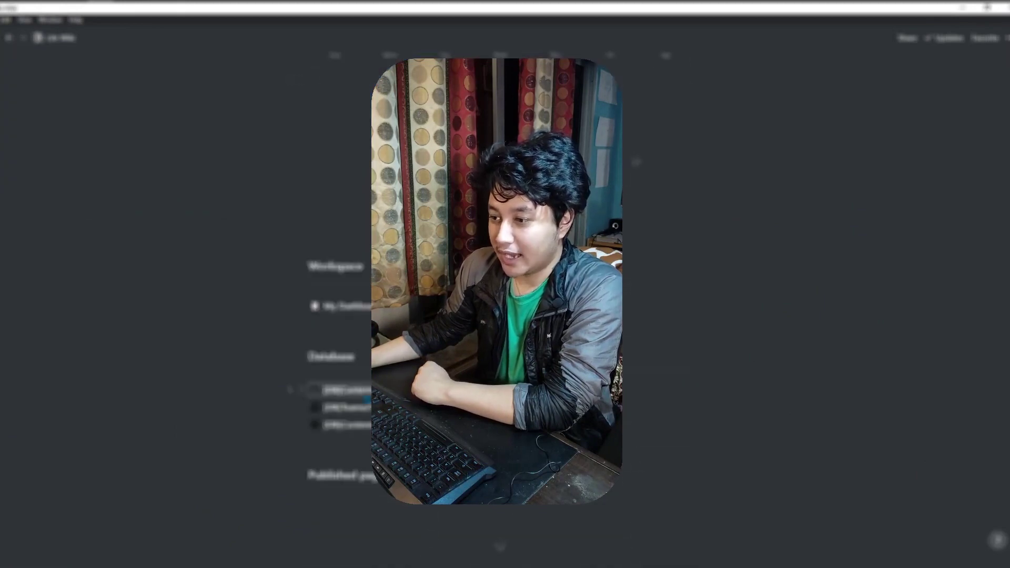
{"action": "scroll", "coordinate": [276, 364], "scroll_direction": "down", "scroll_amount": 3}
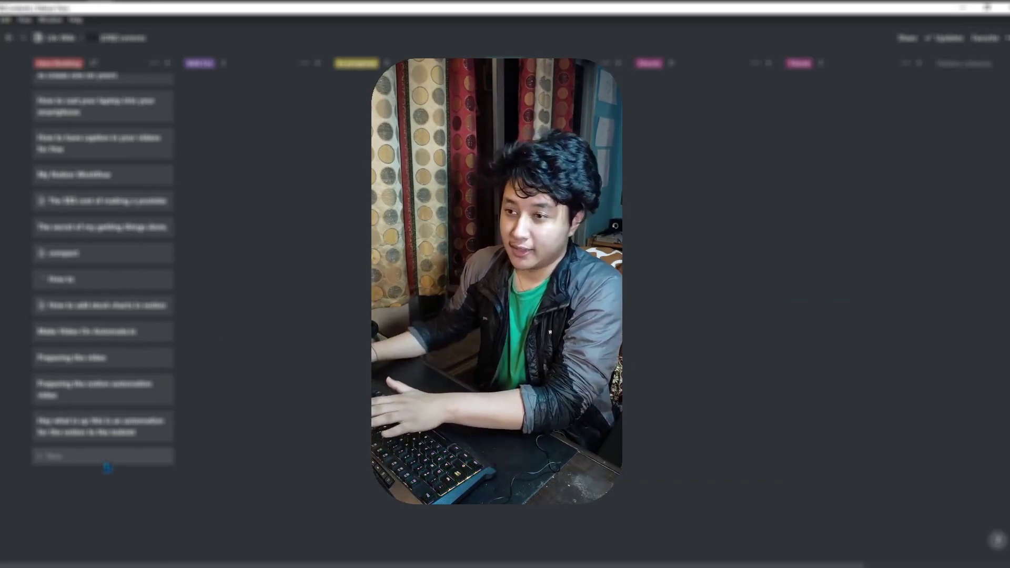
{"action": "scroll", "coordinate": [106, 468], "scroll_direction": "down", "scroll_amount": 1}
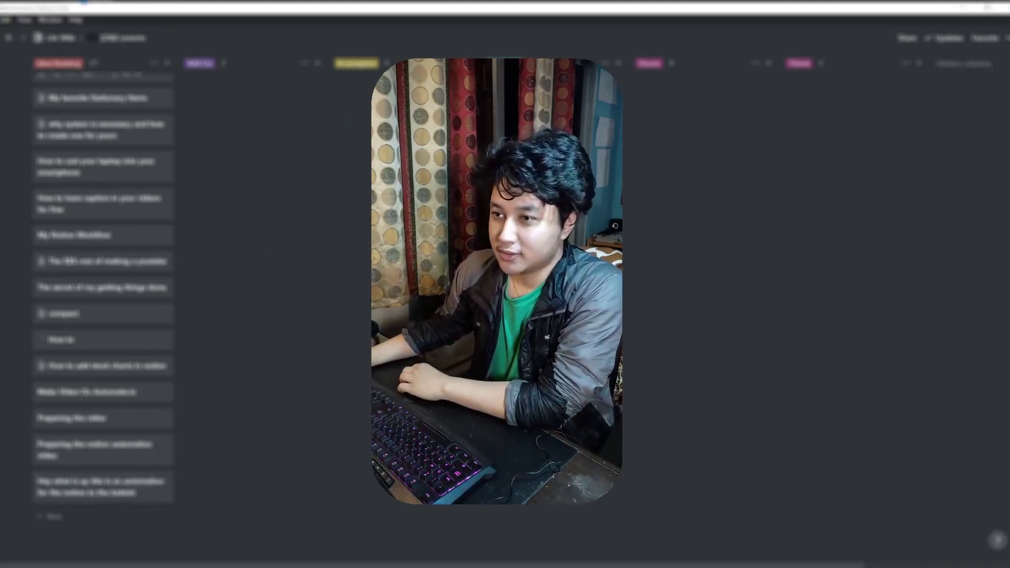
- Switch to the browser, go to automate.io and log in
{"action": "key", "text": "alt+Tab"}
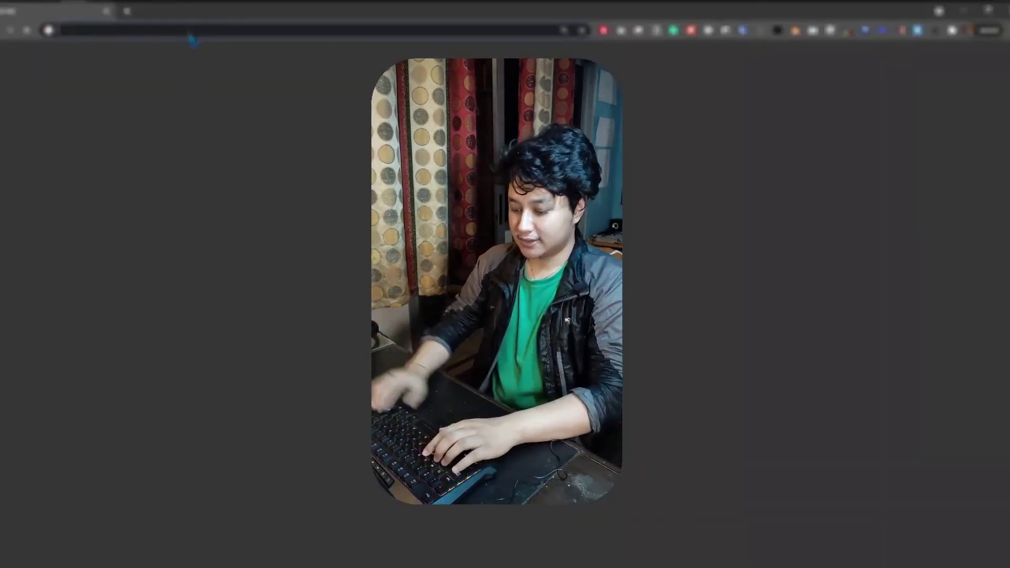
{"action": "key", "text": "ctrl+l"}
{"action": "type", "text": "notion.so"}
{"action": "key", "text": "Return"}
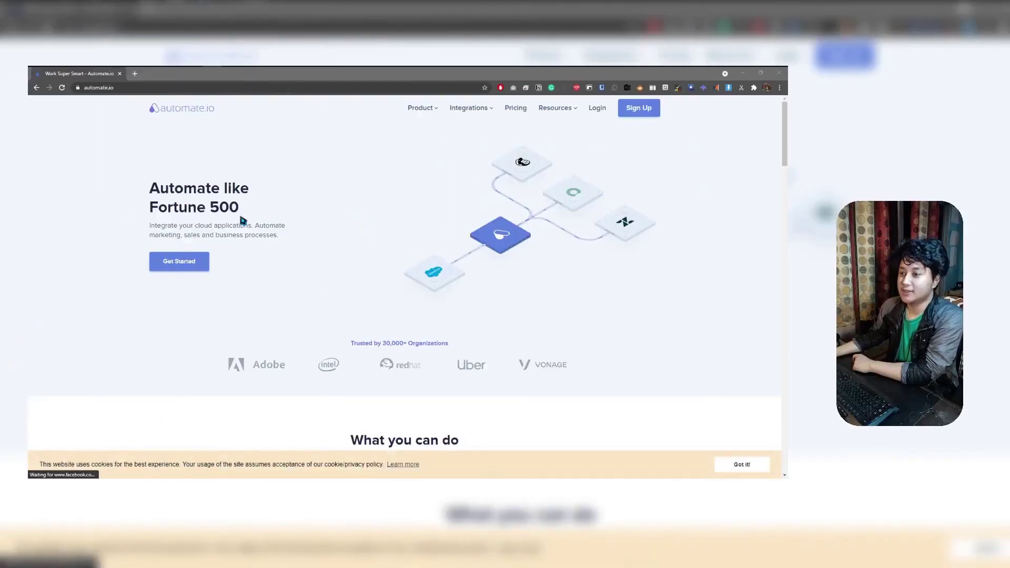
{"action": "left_click", "coordinate": [597, 108]}
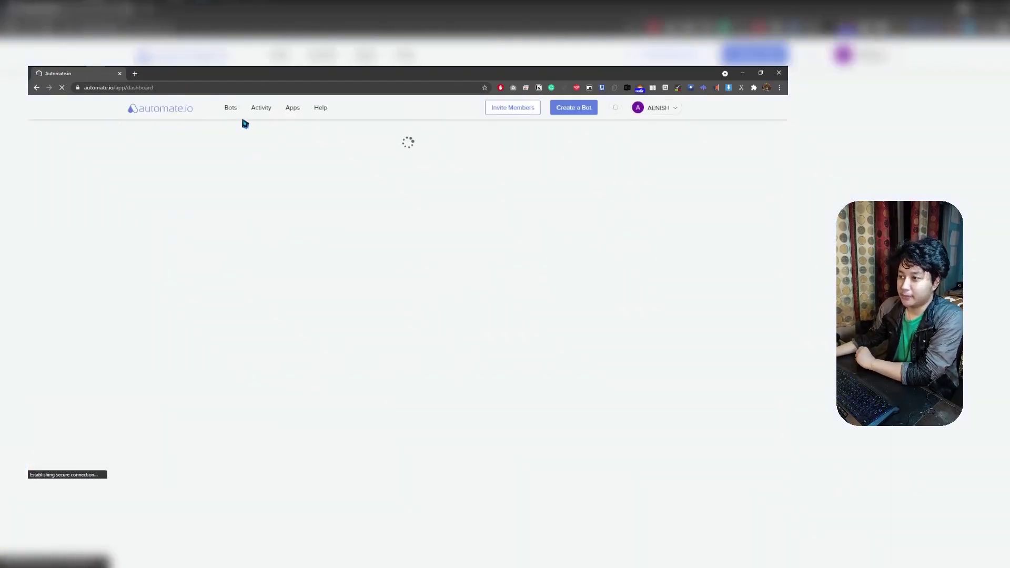
- Open the Notion - Todoist bot from the Bots list and check its trigger options
{"action": "left_click", "coordinate": [230, 107]}
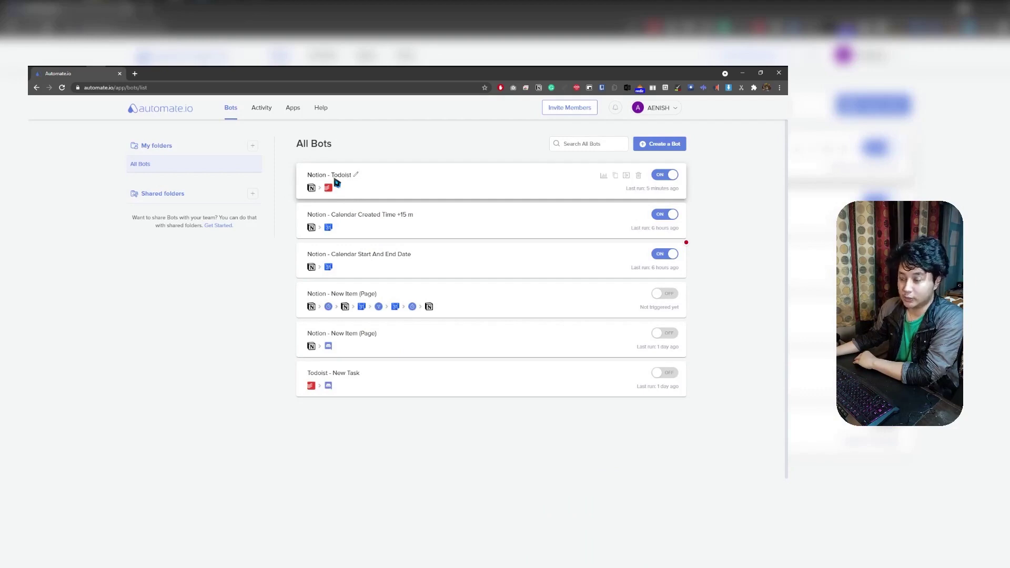
{"action": "left_click", "coordinate": [420, 185]}
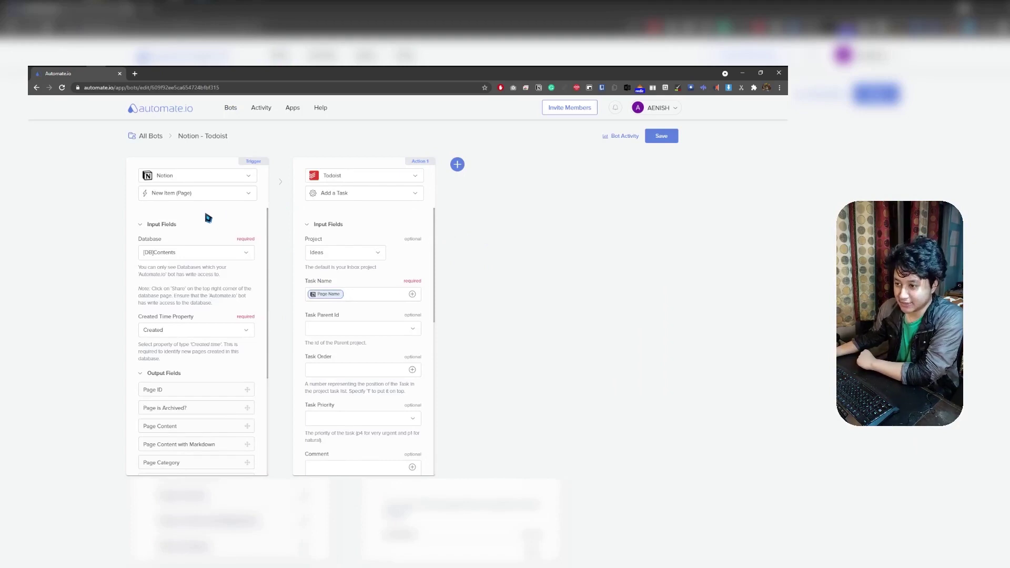
{"action": "left_click", "coordinate": [184, 197]}
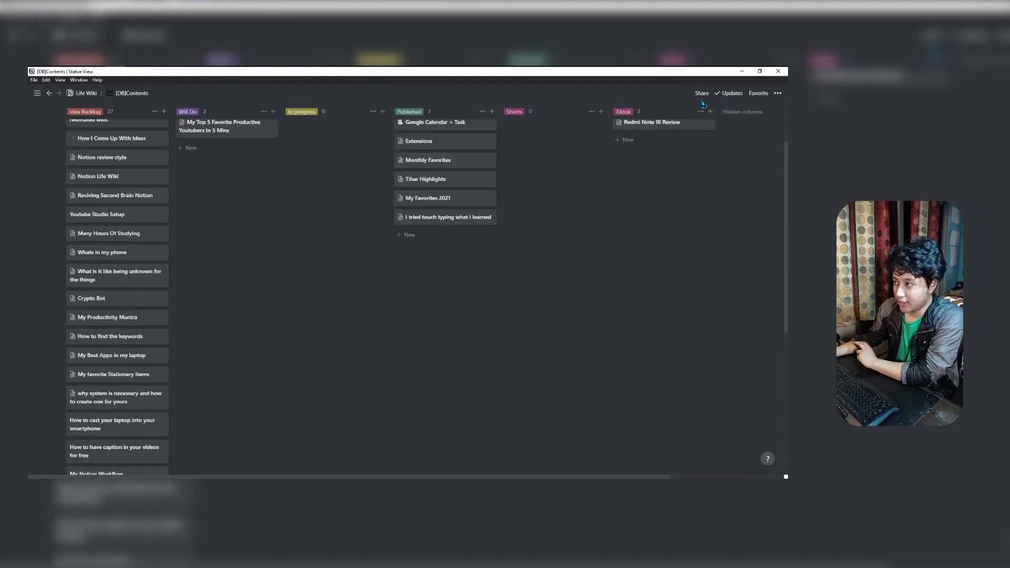
- Check that Automate.io has Can edit access to the Contents database, then minimise Notion
{"action": "left_click", "coordinate": [701, 93]}
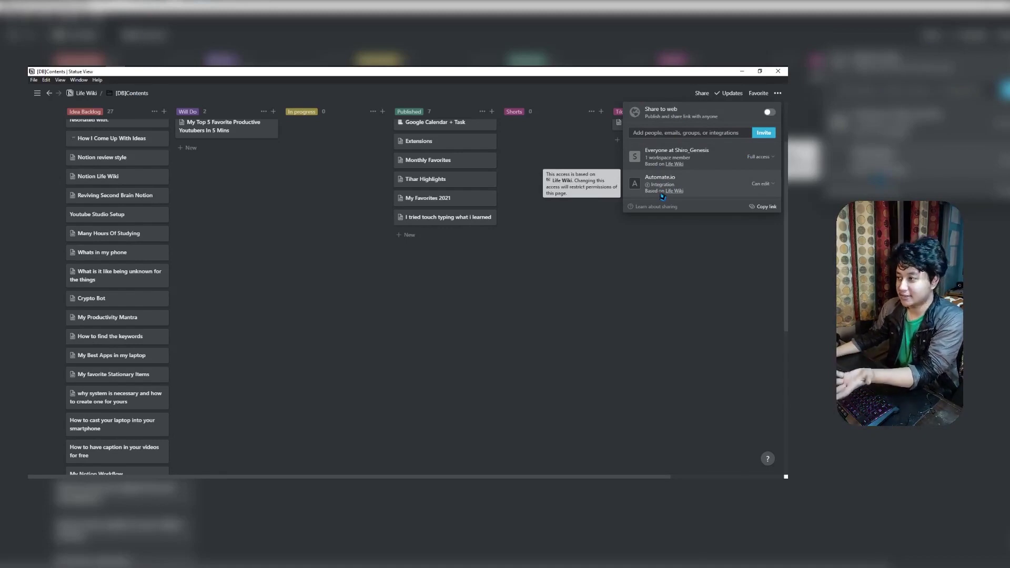
{"action": "left_click", "coordinate": [661, 259]}
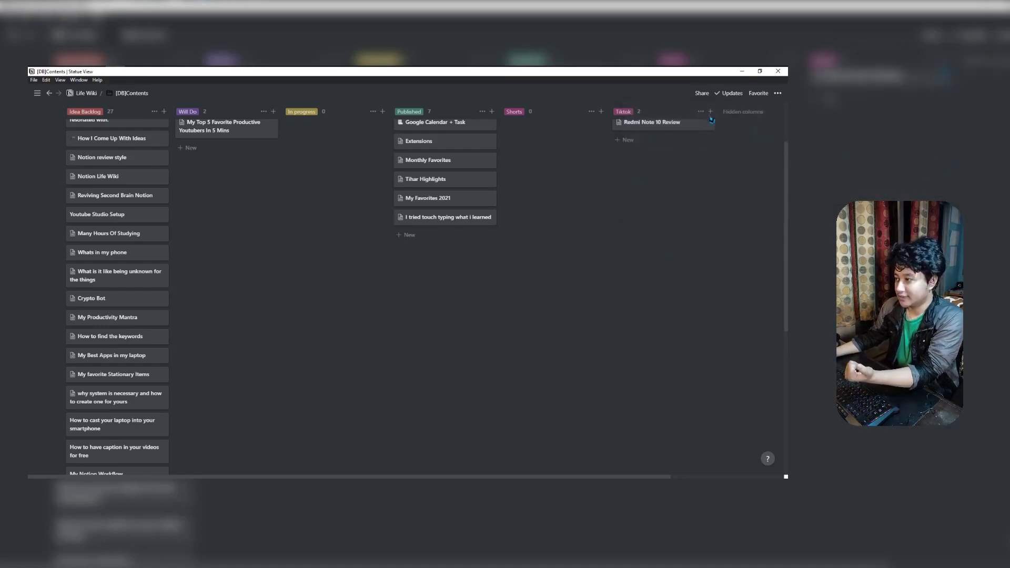
{"action": "left_click", "coordinate": [742, 72]}
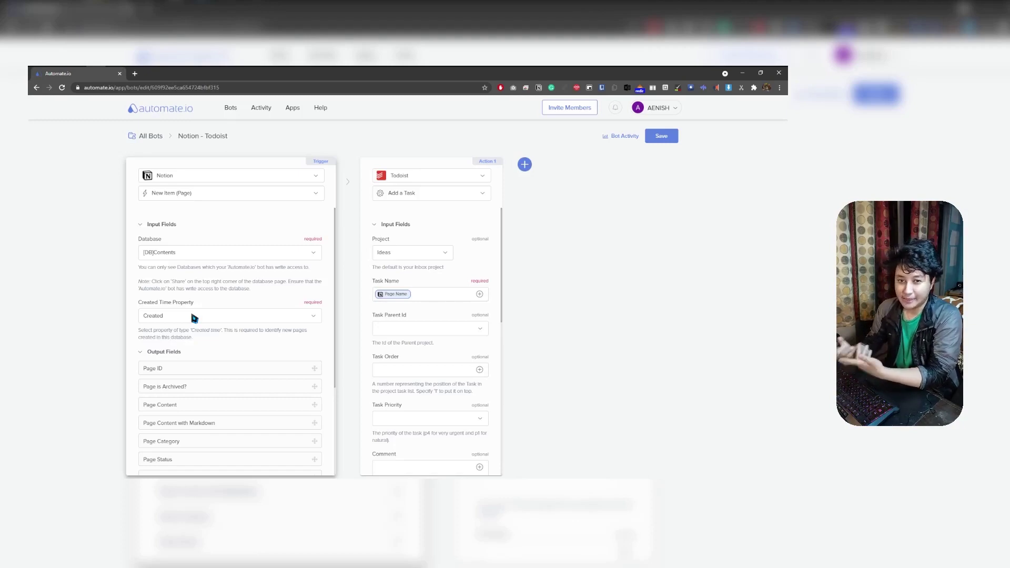
- Preview the automation test card, add Property 2, browse types to Created time, then close it
{"action": "key", "text": "alt+Tab"}
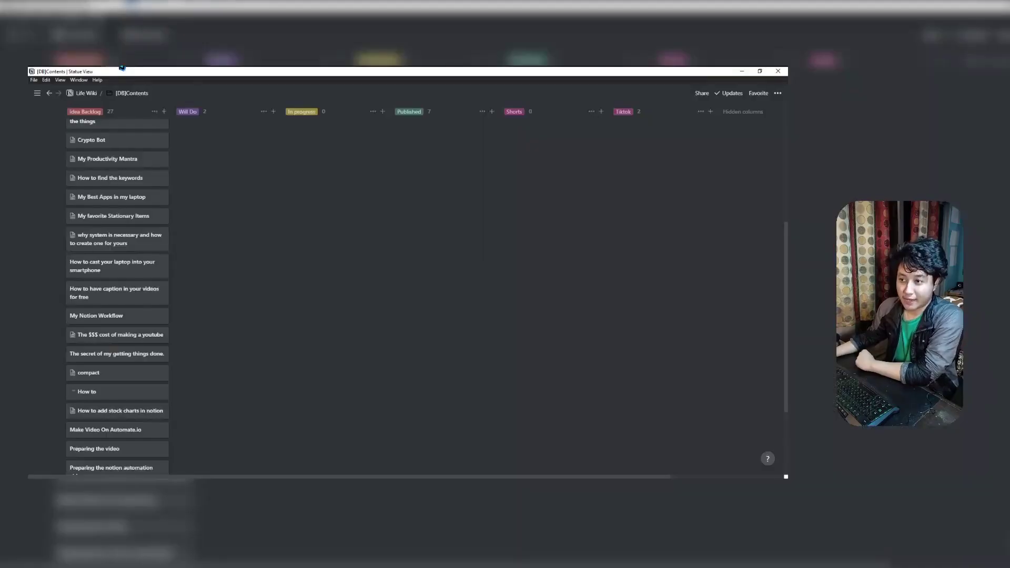
{"action": "scroll", "coordinate": [264, 319], "scroll_direction": "down", "scroll_amount": 2}
{"action": "scroll", "coordinate": [275, 342], "scroll_direction": "down", "scroll_amount": 1}
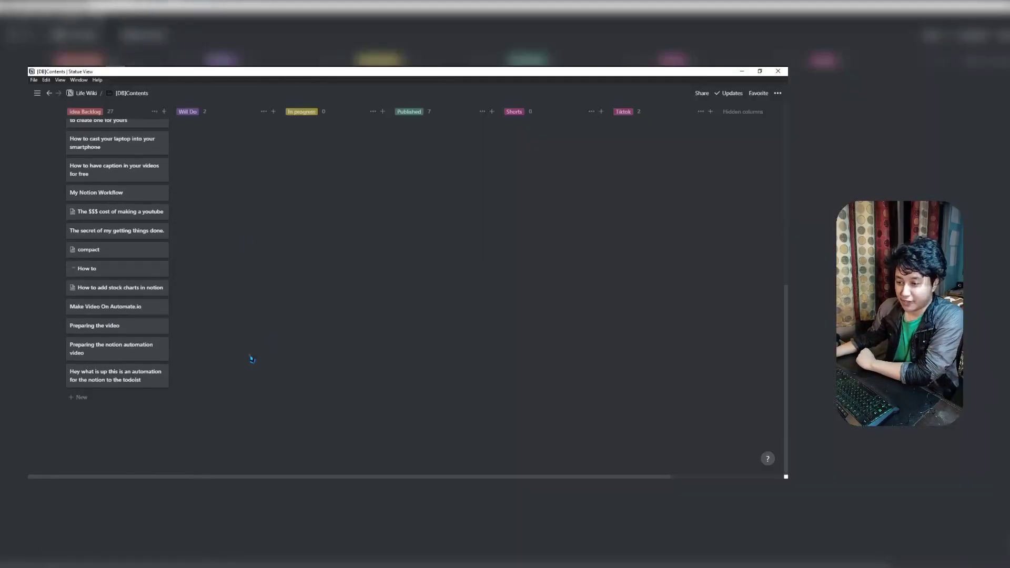
{"action": "left_click", "coordinate": [119, 381]}
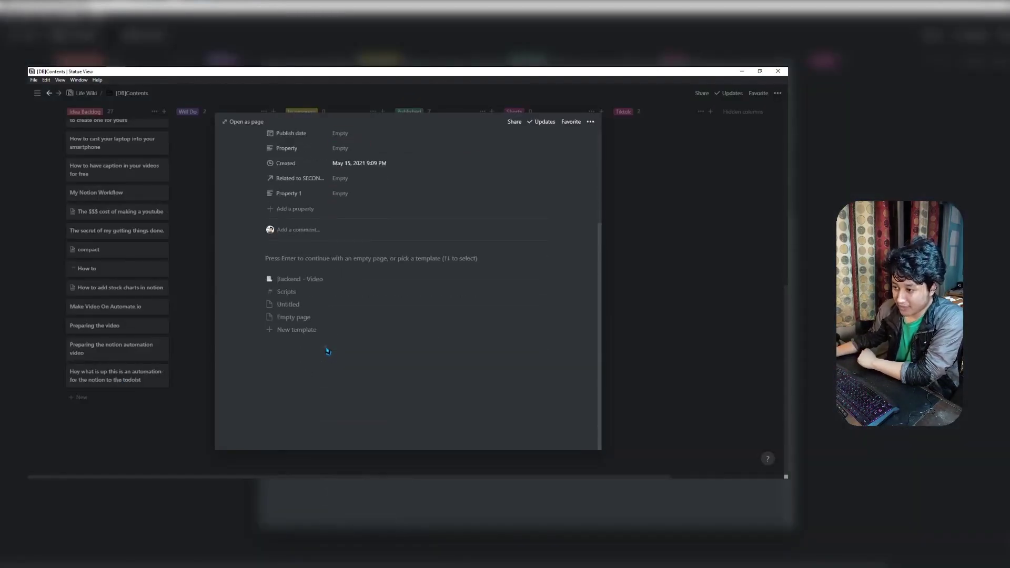
{"action": "scroll", "coordinate": [327, 352], "scroll_direction": "up", "scroll_amount": 3}
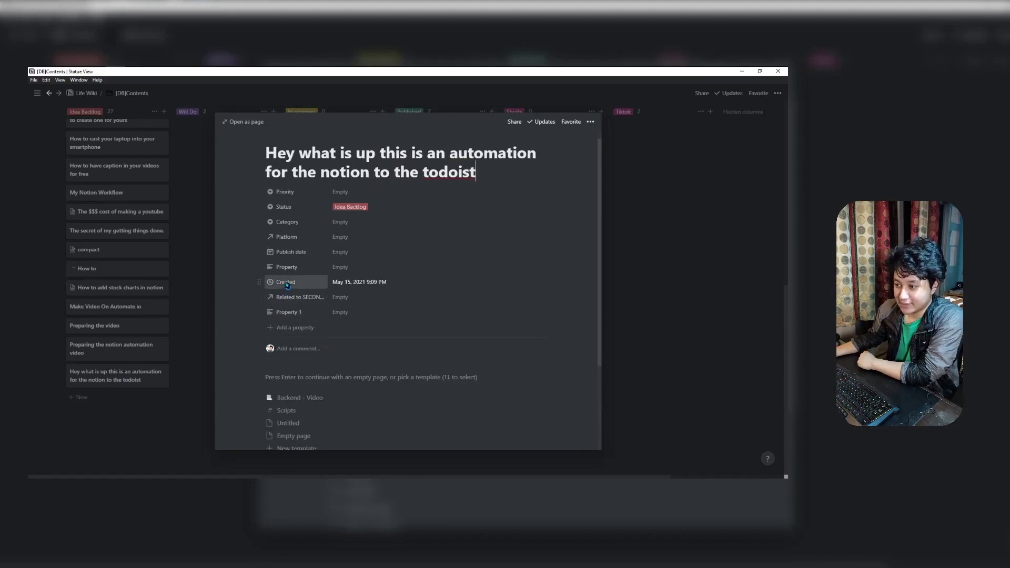
{"action": "left_click", "coordinate": [276, 328]}
{"action": "mouse_move", "coordinate": [294, 371]}
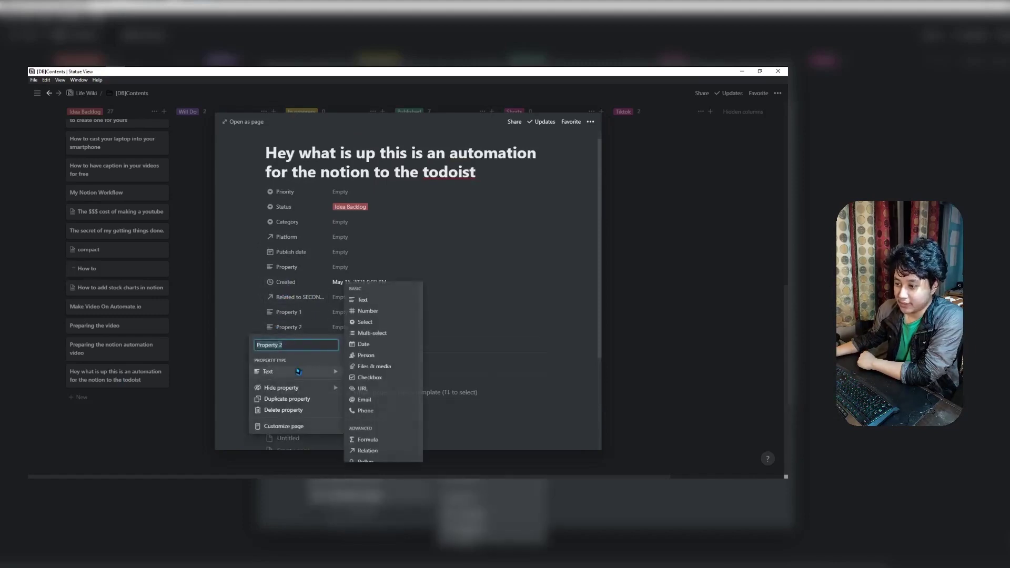
{"action": "scroll", "coordinate": [371, 406], "scroll_direction": "down", "scroll_amount": 2}
{"action": "scroll", "coordinate": [381, 413], "scroll_direction": "down", "scroll_amount": 1}
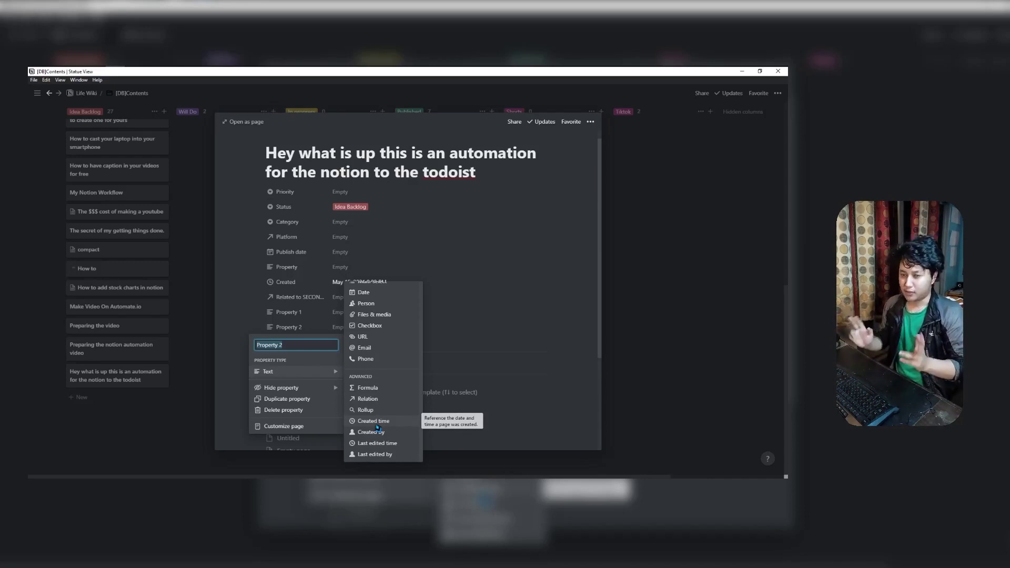
{"action": "left_click", "coordinate": [511, 368]}
{"action": "left_click", "coordinate": [751, 91]}
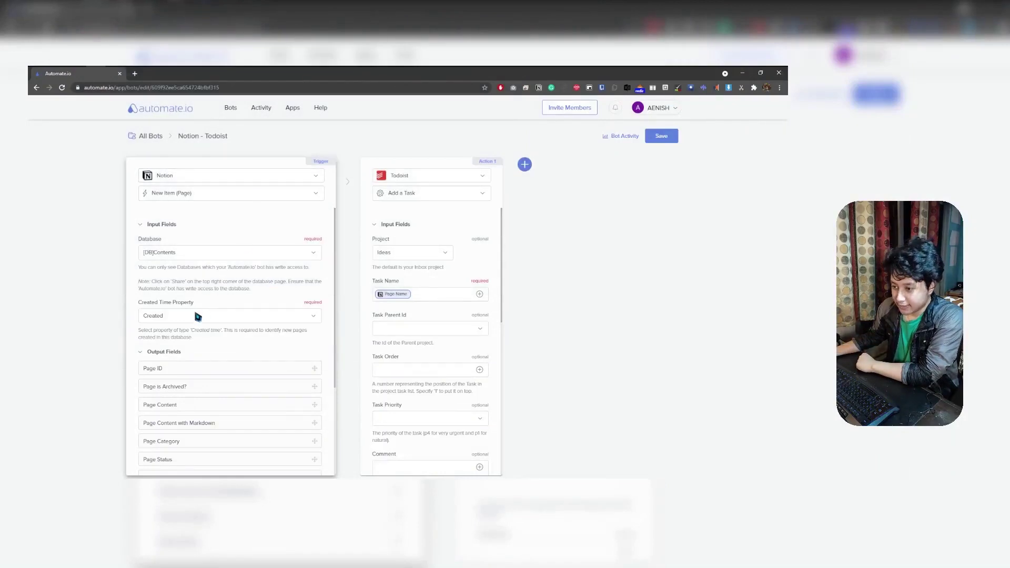
- Set the trigger's created time property to Created and keep Add a Task as the Todoist action
{"action": "left_click", "coordinate": [196, 319]}
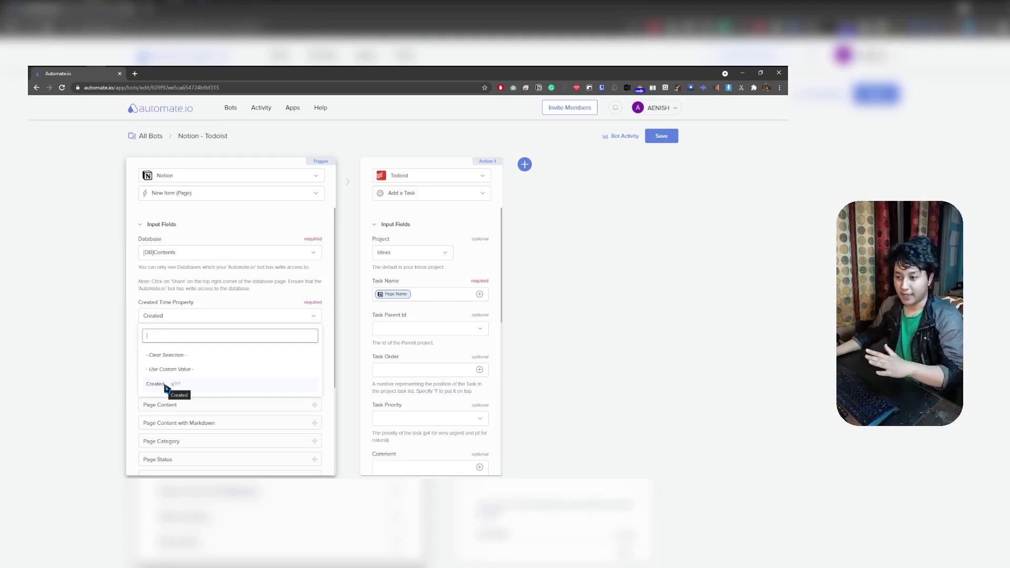
{"action": "left_click", "coordinate": [167, 386]}
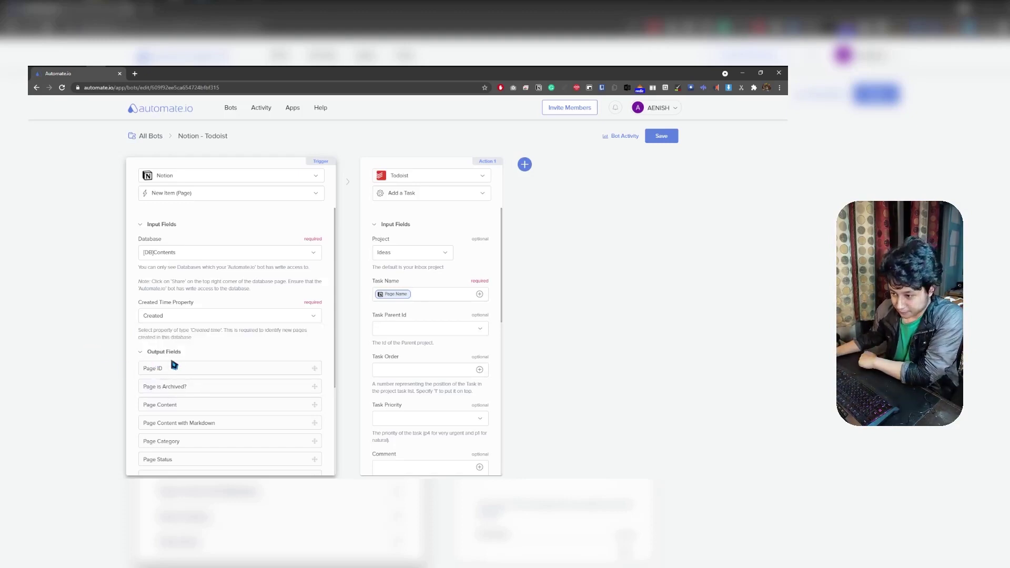
{"action": "scroll", "coordinate": [228, 315], "scroll_direction": "down", "scroll_amount": 3}
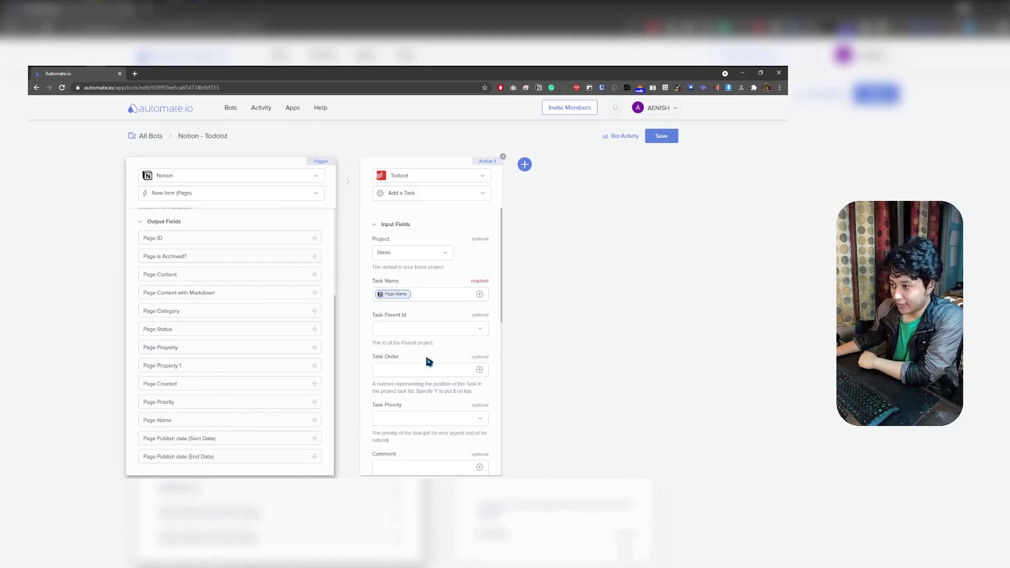
{"action": "left_click", "coordinate": [406, 196]}
{"action": "left_click", "coordinate": [456, 197]}
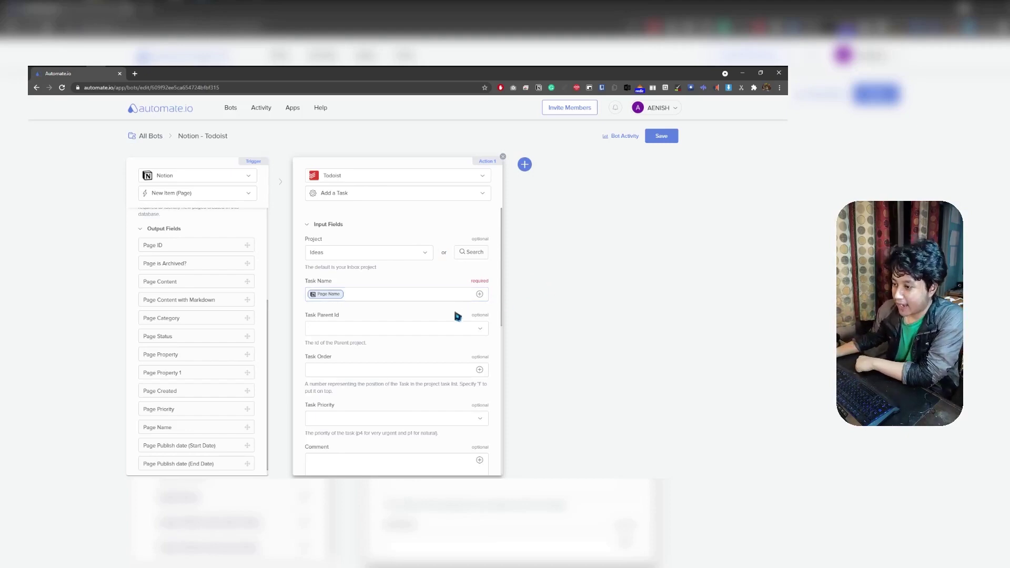
{"action": "scroll", "coordinate": [404, 318], "scroll_direction": "down", "scroll_amount": 3}
{"action": "scroll", "coordinate": [466, 338], "scroll_direction": "down", "scroll_amount": 3}
{"action": "scroll", "coordinate": [442, 337], "scroll_direction": "down", "scroll_amount": 2}
{"action": "scroll", "coordinate": [443, 336], "scroll_direction": "up", "scroll_amount": 10}
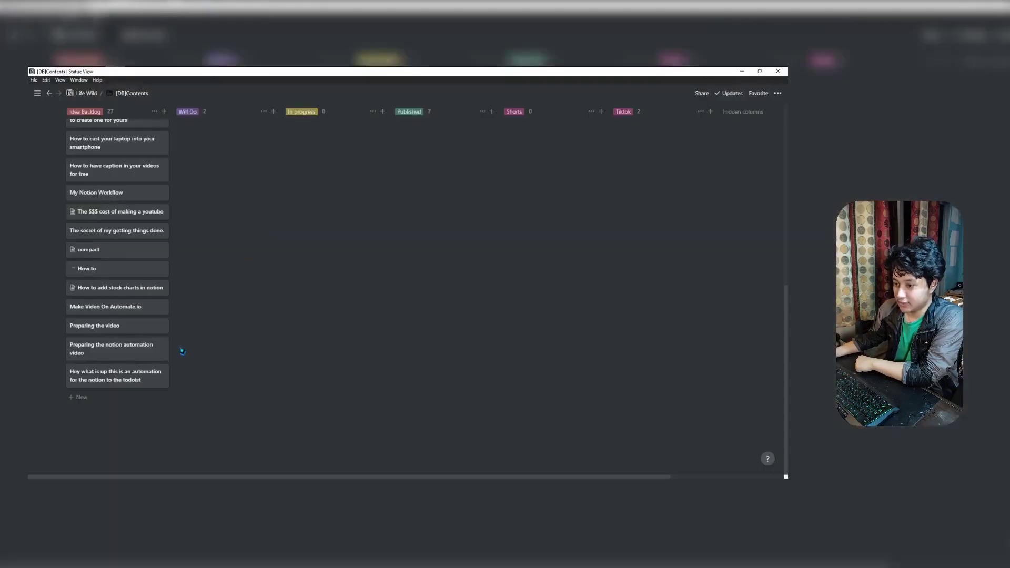
- Create the Idea Backlog card 'This is todoist automation', then preview and close it
{"action": "left_click", "coordinate": [96, 397]}
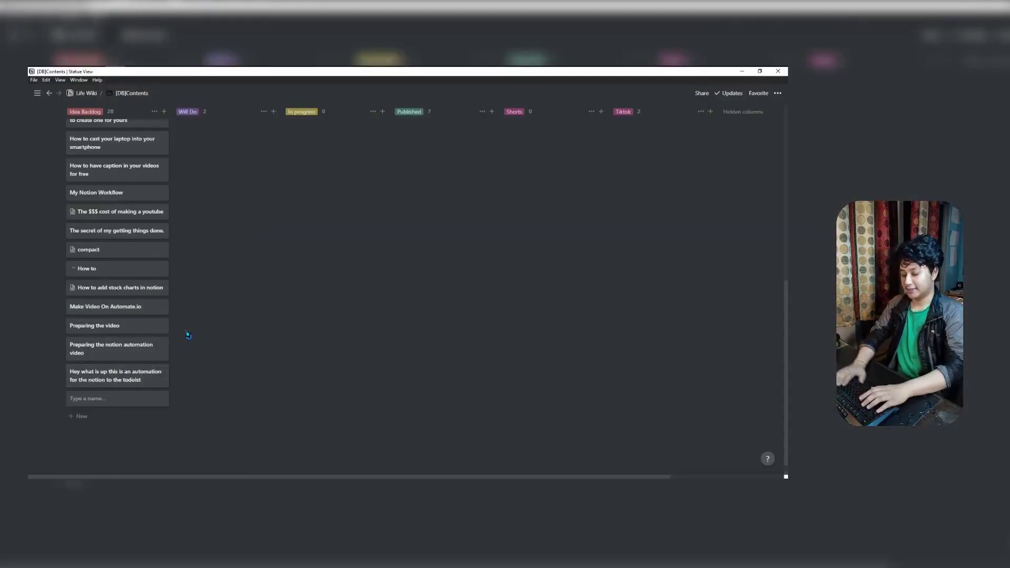
{"action": "type", "text": "This i"}
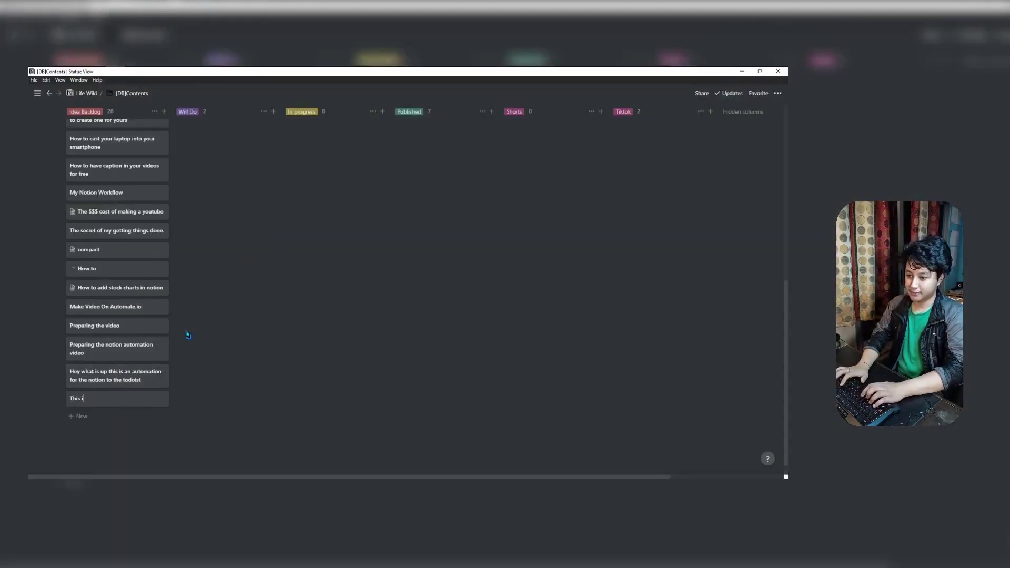
{"action": "type", "text": "s too"}
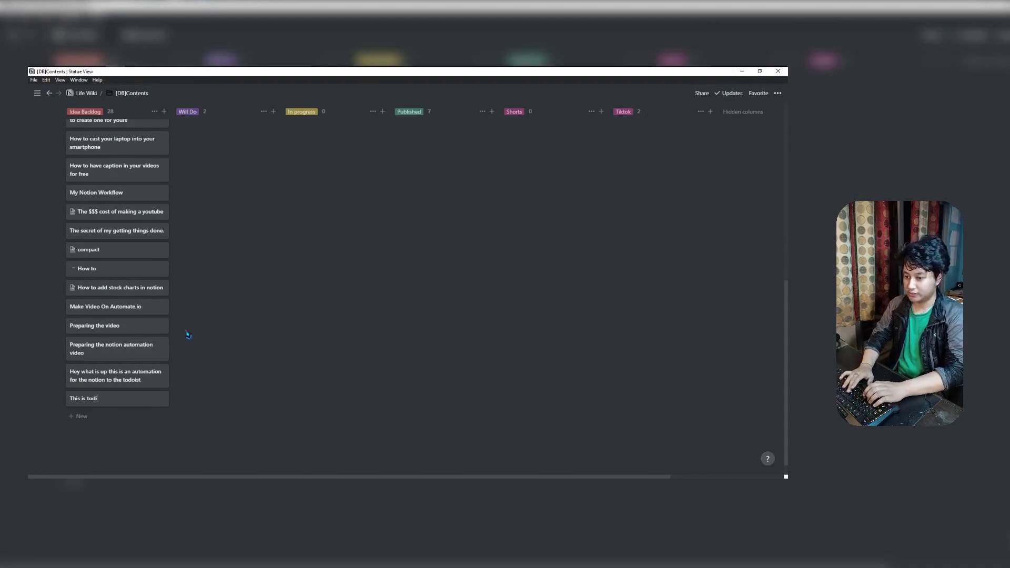
{"action": "type", "text": "ist"}
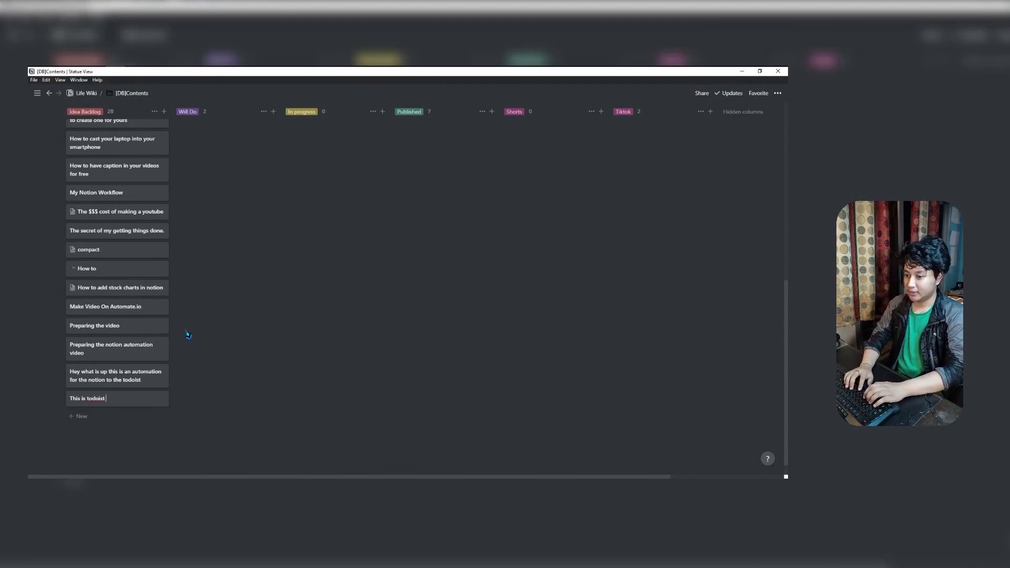
{"action": "type", "text": " auto"}
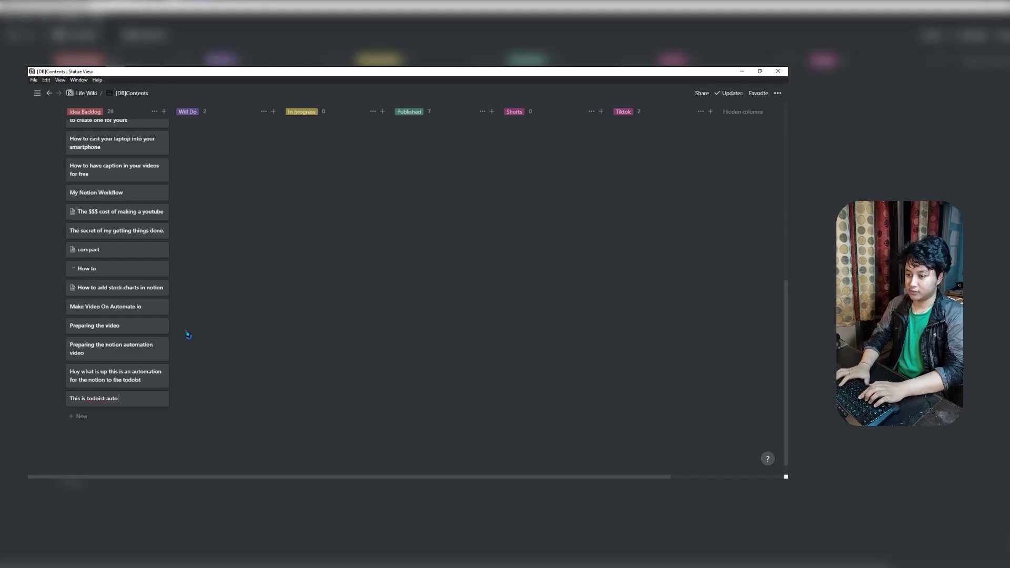
{"action": "type", "text": "mation"}
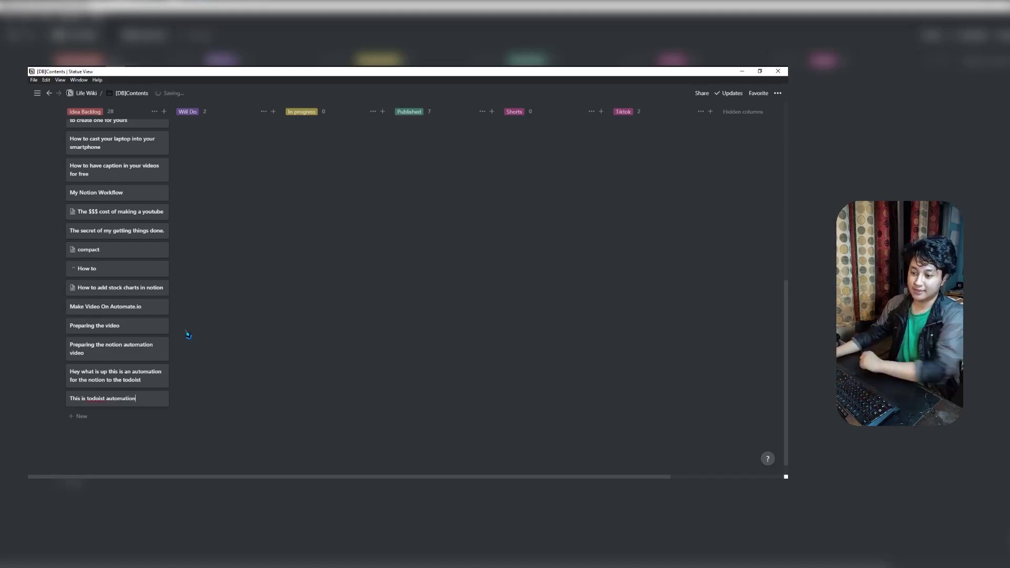
{"action": "key", "text": "Return"}
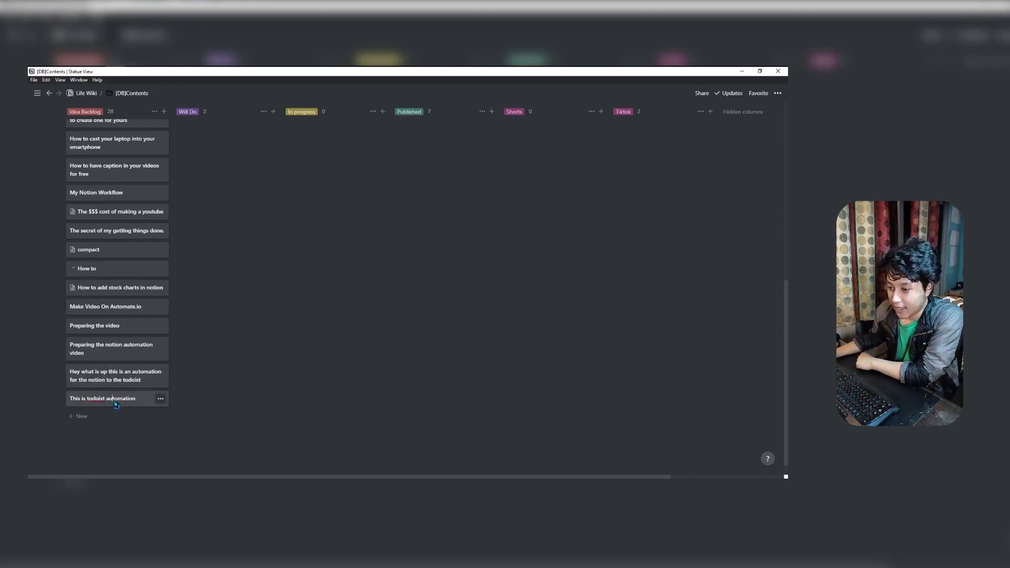
{"action": "left_click", "coordinate": [134, 400]}
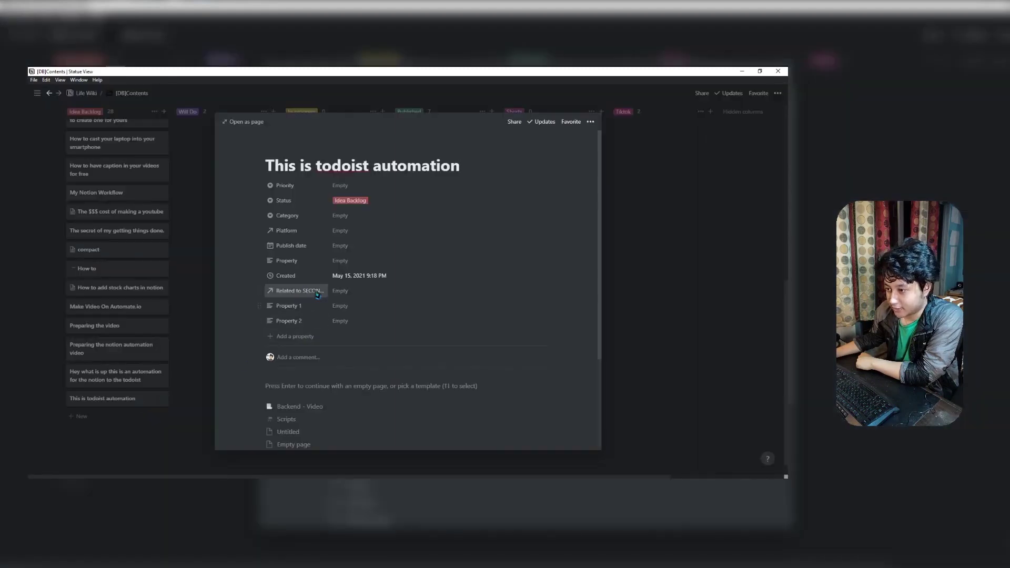
{"action": "left_click", "coordinate": [629, 253]}
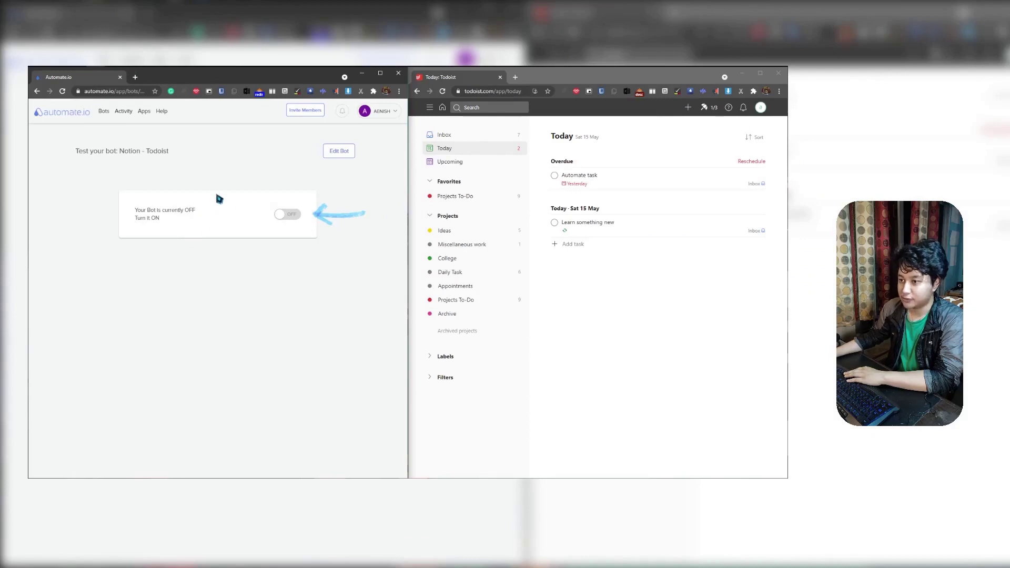
- Open Todoist's Ideas project and switch the Notion - Todoist bot on for testing
{"action": "left_click", "coordinate": [471, 234]}
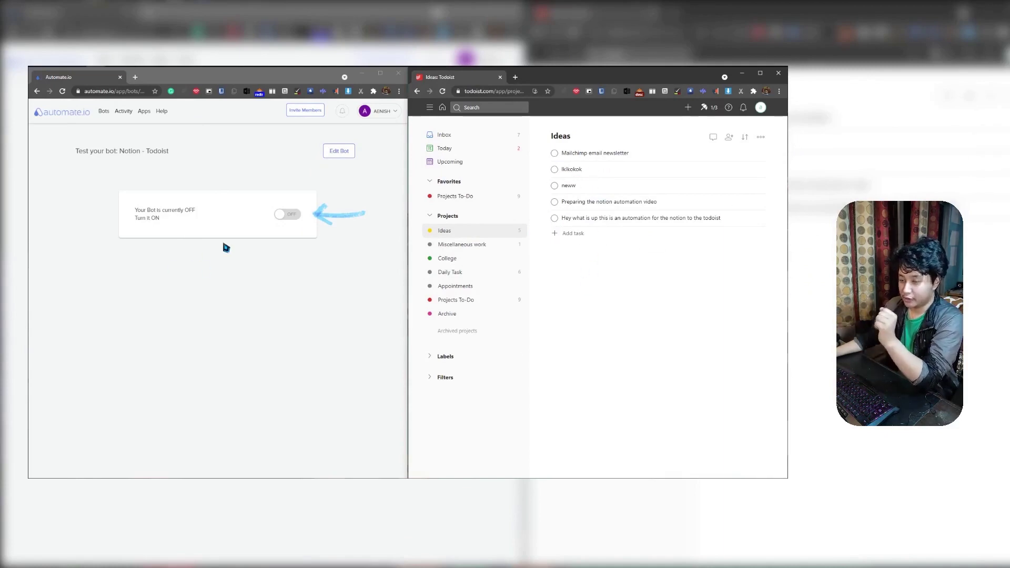
{"action": "left_click", "coordinate": [290, 221]}
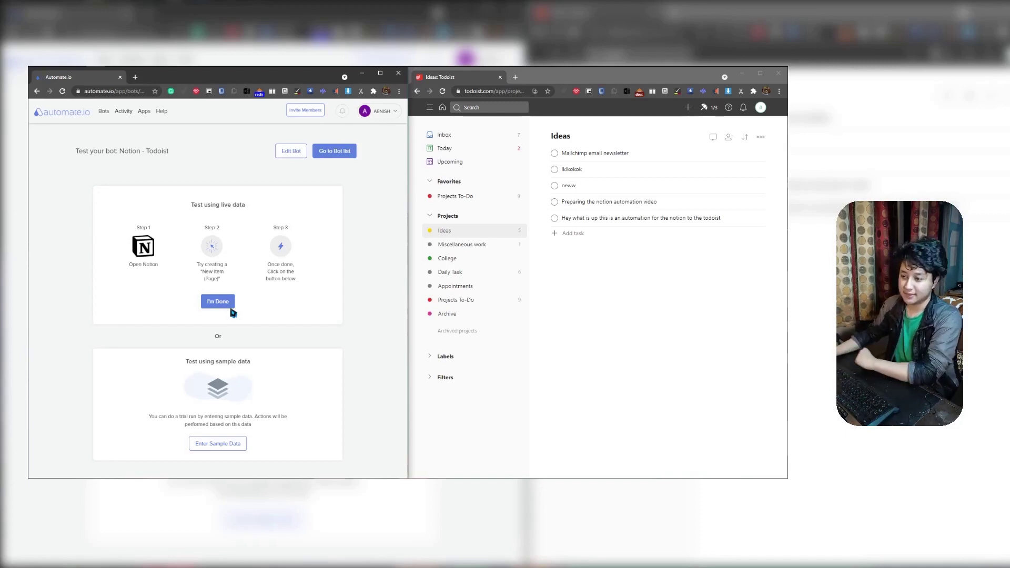
- Report a new Notion page with I'm Done, then retry the check when none is found
{"action": "left_click", "coordinate": [227, 303]}
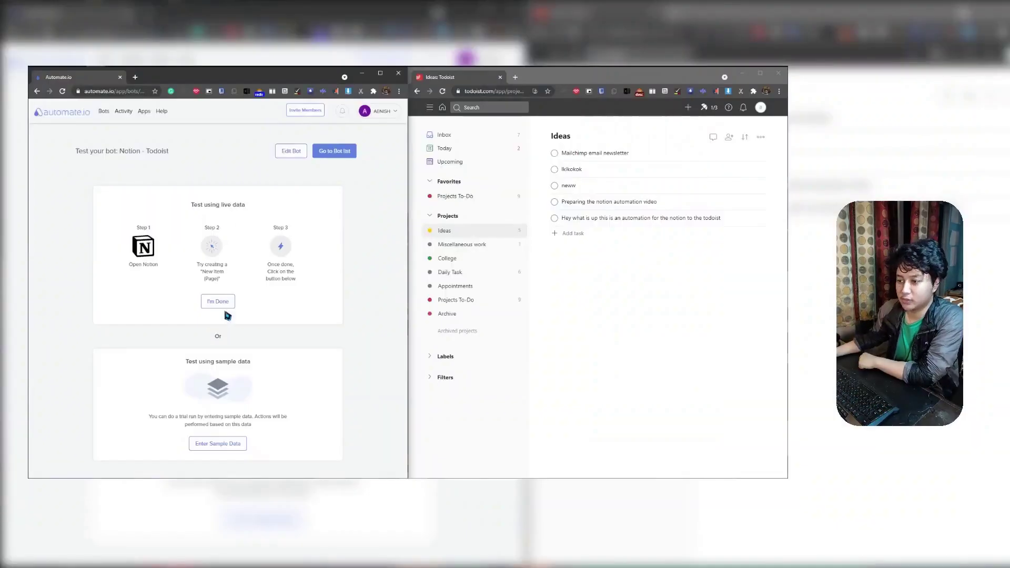
{"action": "left_click", "coordinate": [223, 305]}
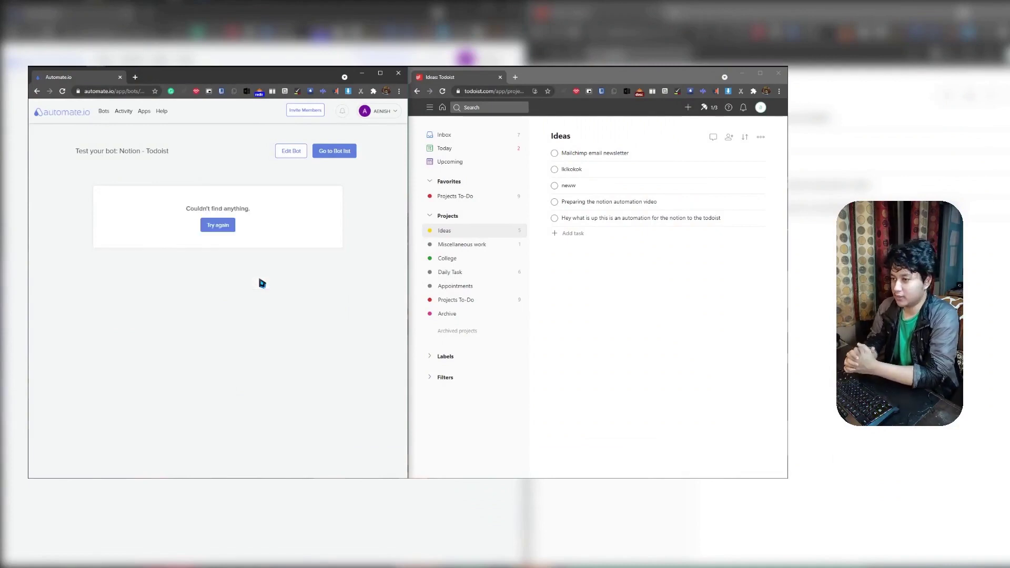
{"action": "scroll", "coordinate": [312, 350], "scroll_direction": "down", "scroll_amount": 3}
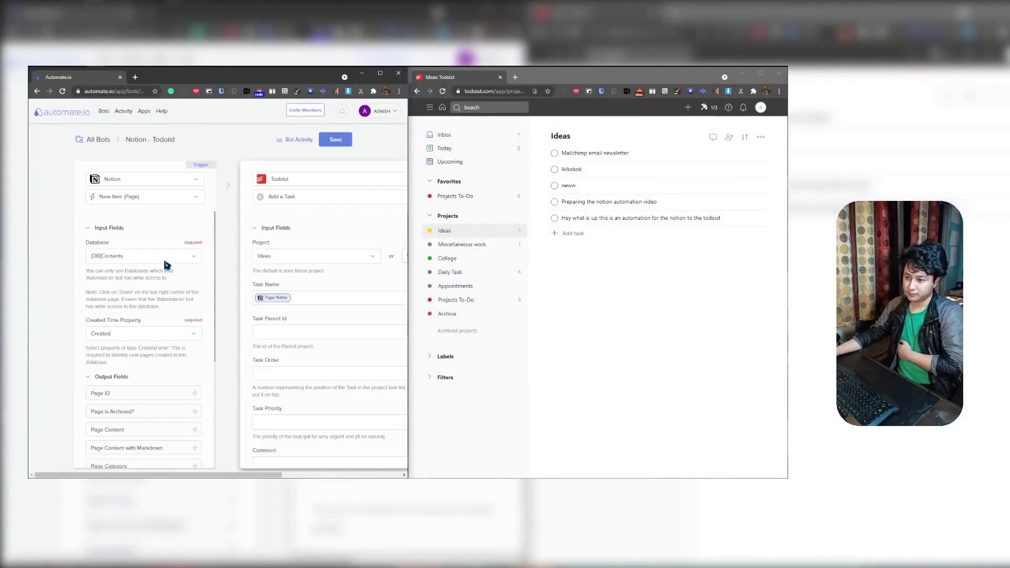
{"action": "scroll", "coordinate": [356, 166], "scroll_direction": "down", "scroll_amount": 5}
- Reopen the Notion - Todoist bot from All Bots and save its settings
{"action": "left_click", "coordinate": [103, 110]}
{"action": "left_click", "coordinate": [211, 245]}
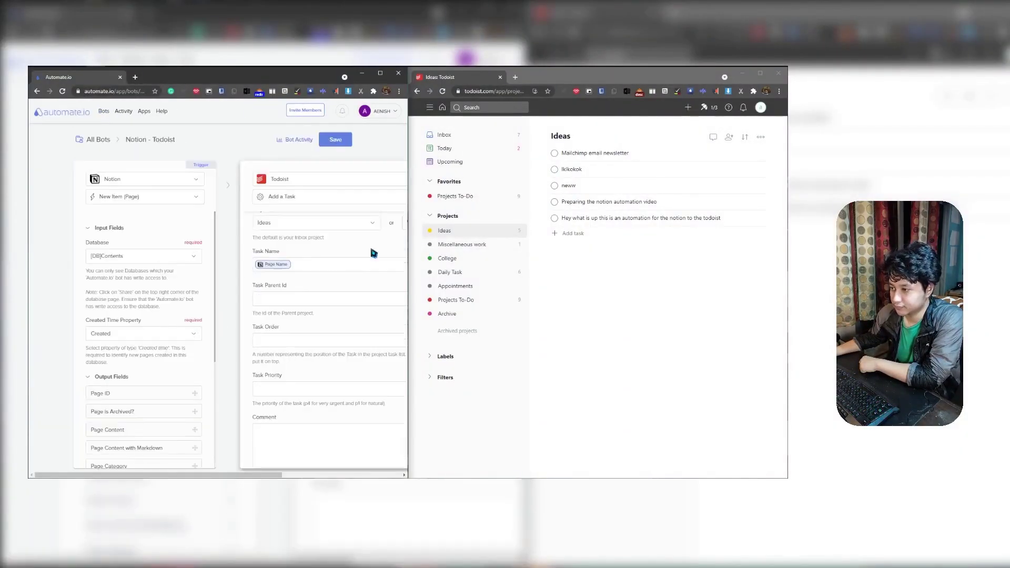
{"action": "scroll", "coordinate": [146, 427], "scroll_direction": "down", "scroll_amount": 3}
{"action": "left_click", "coordinate": [342, 141]}
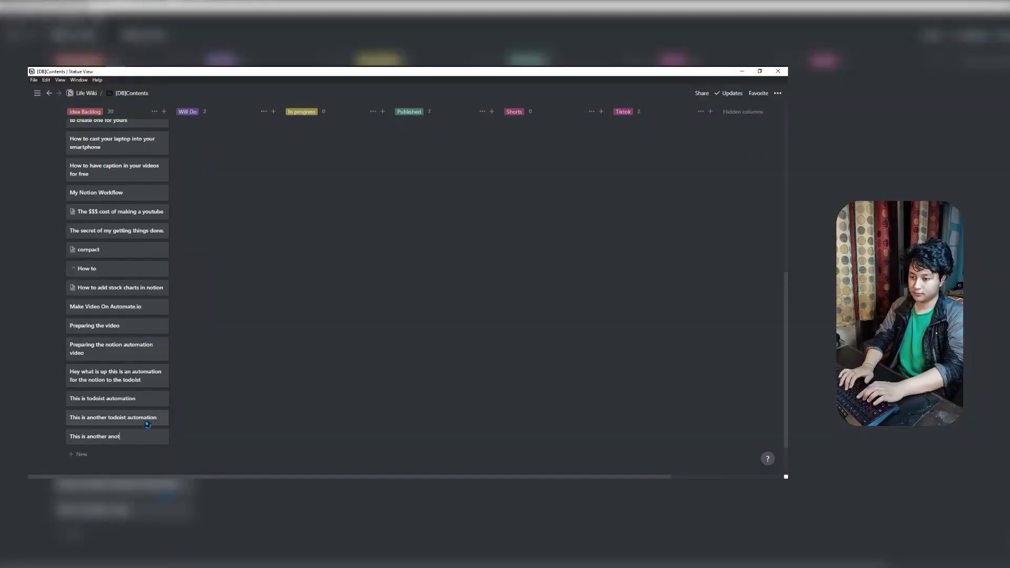
{"action": "type", "text": "another todoist automation"}
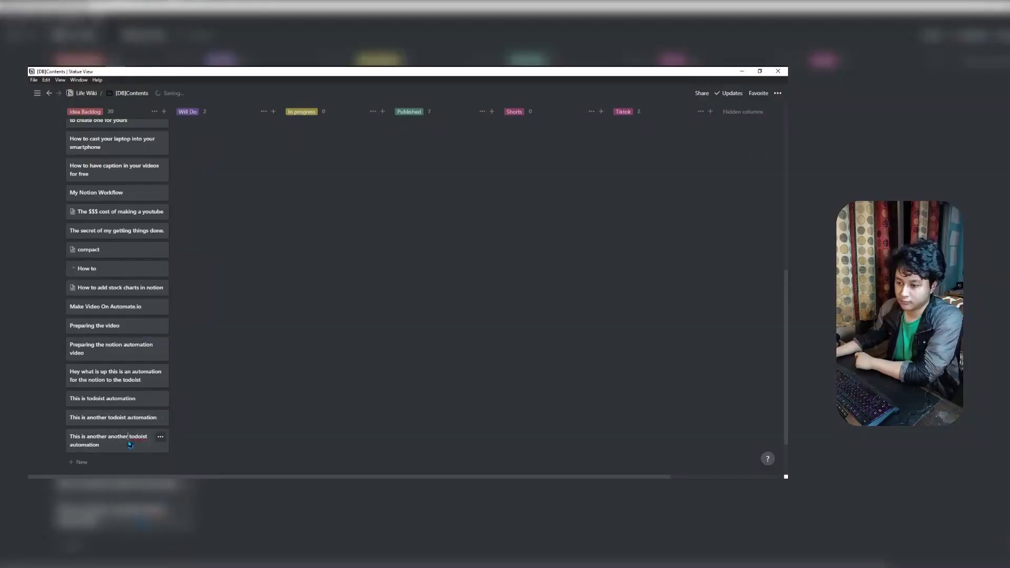